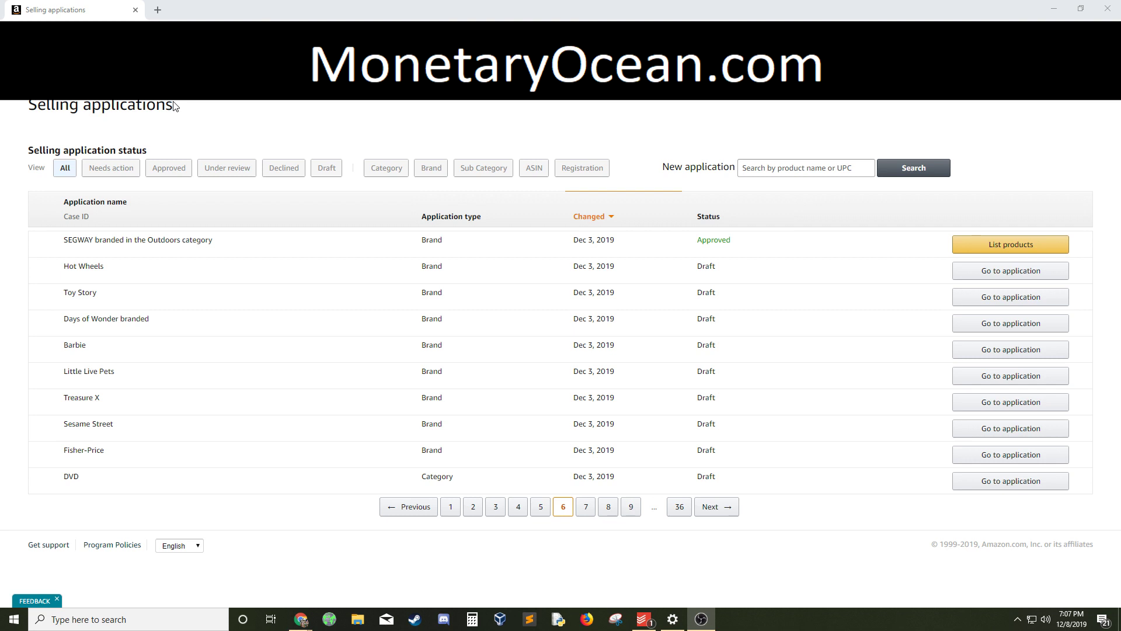
Step: Open all nine draft applications on page 6 of the list, from Hot Wheels through DVD, in separate browser tabs
mouse_move(176, 81)
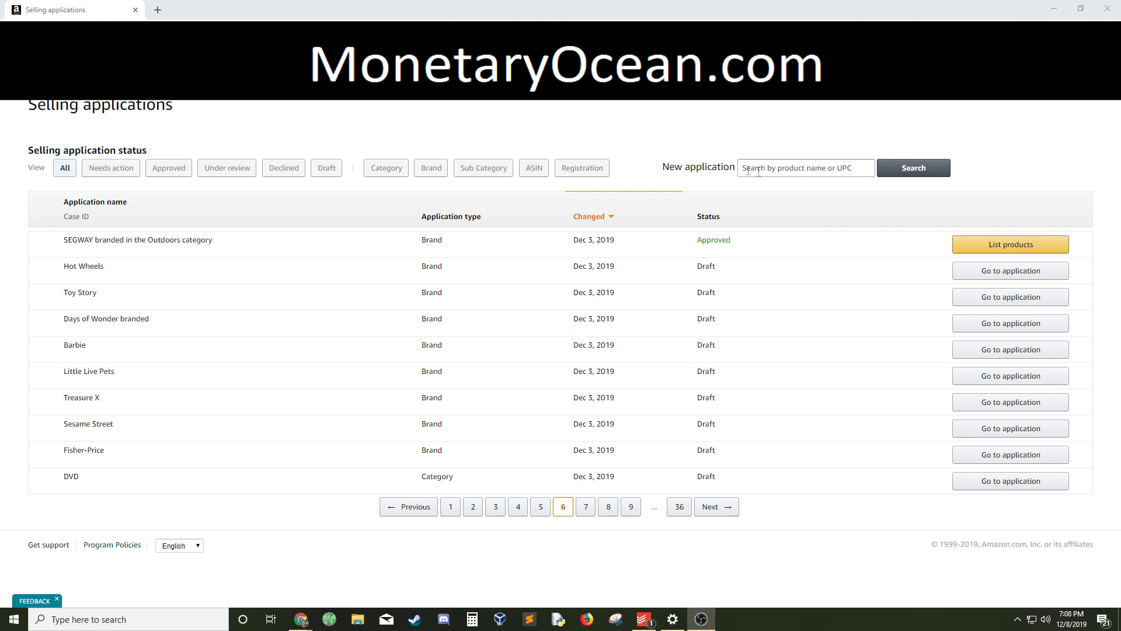
middle_click(983, 271)
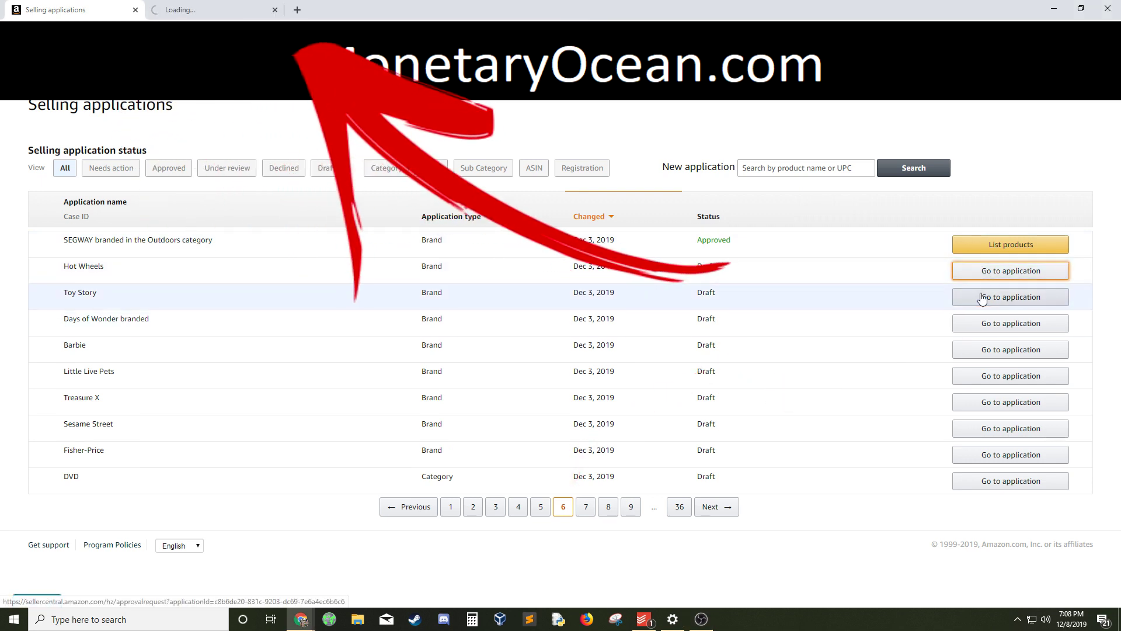
middle_click(982, 297)
middle_click(982, 323)
middle_click(980, 349)
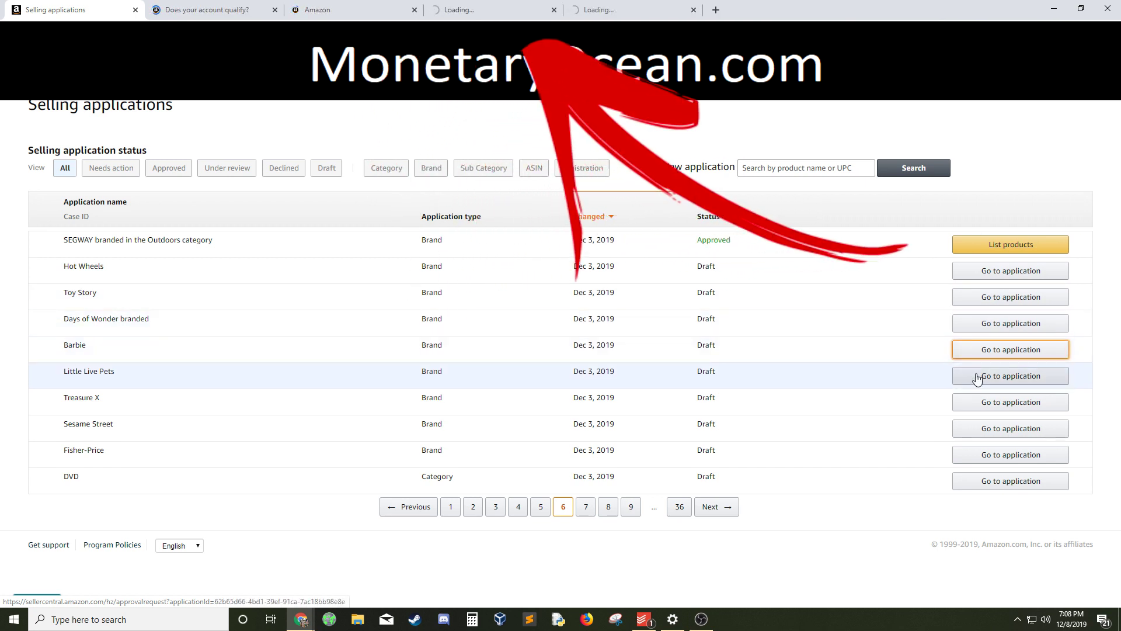
middle_click(976, 377)
middle_click(974, 403)
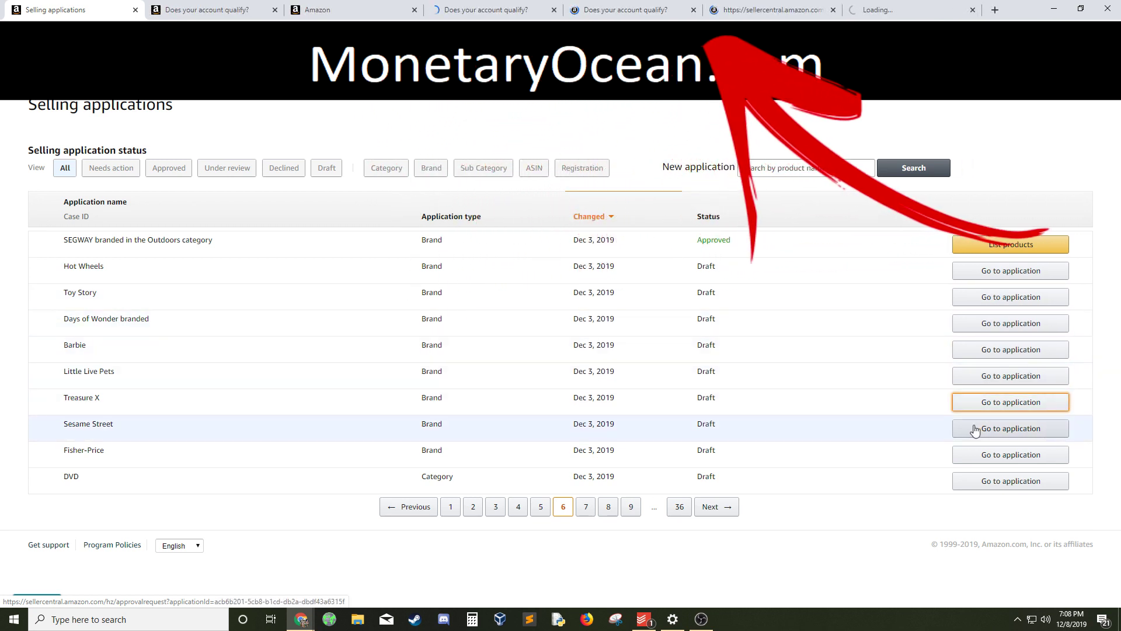
middle_click(976, 429)
middle_click(990, 461)
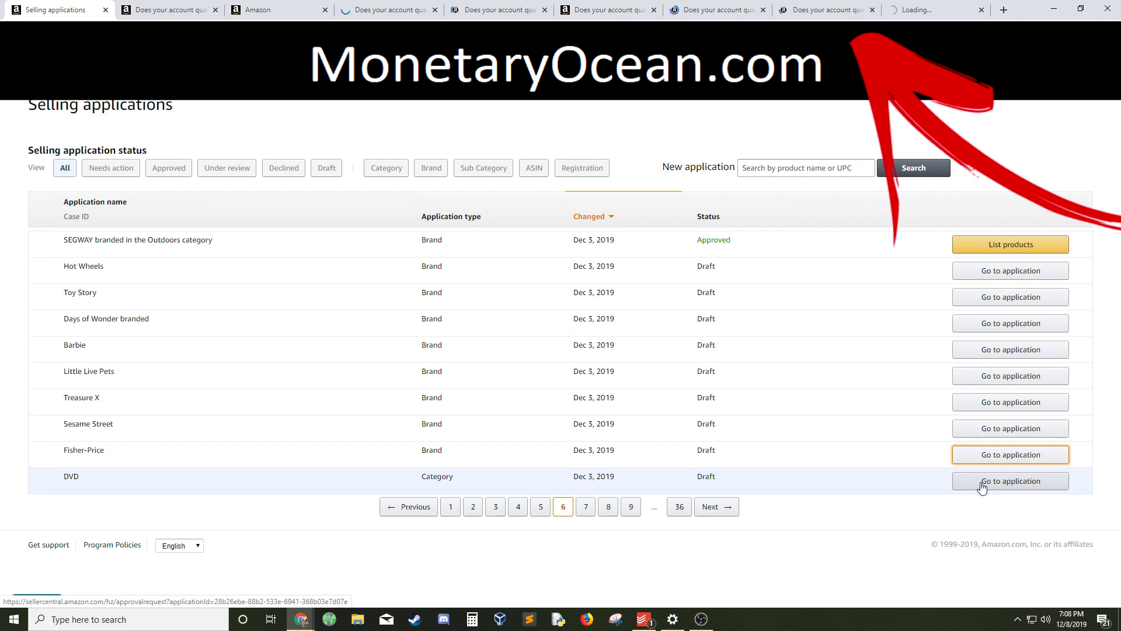
middle_click(978, 477)
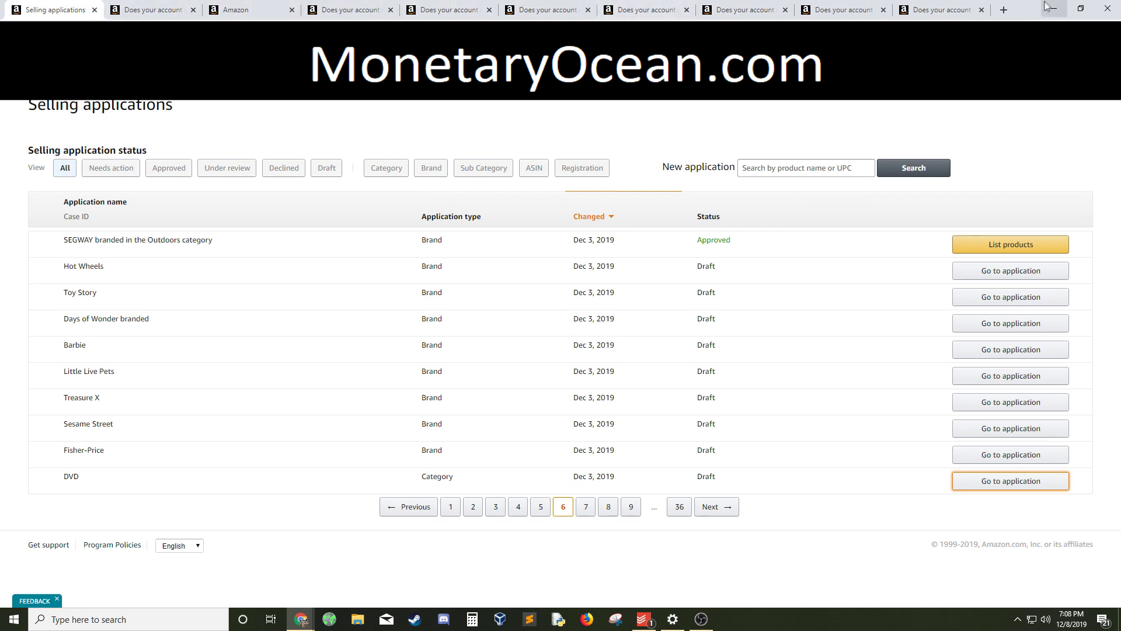
Step: View the Hot Wheels application, then close it and every other opened application tab, keeping only the Selling applications list
left_click(175, 10)
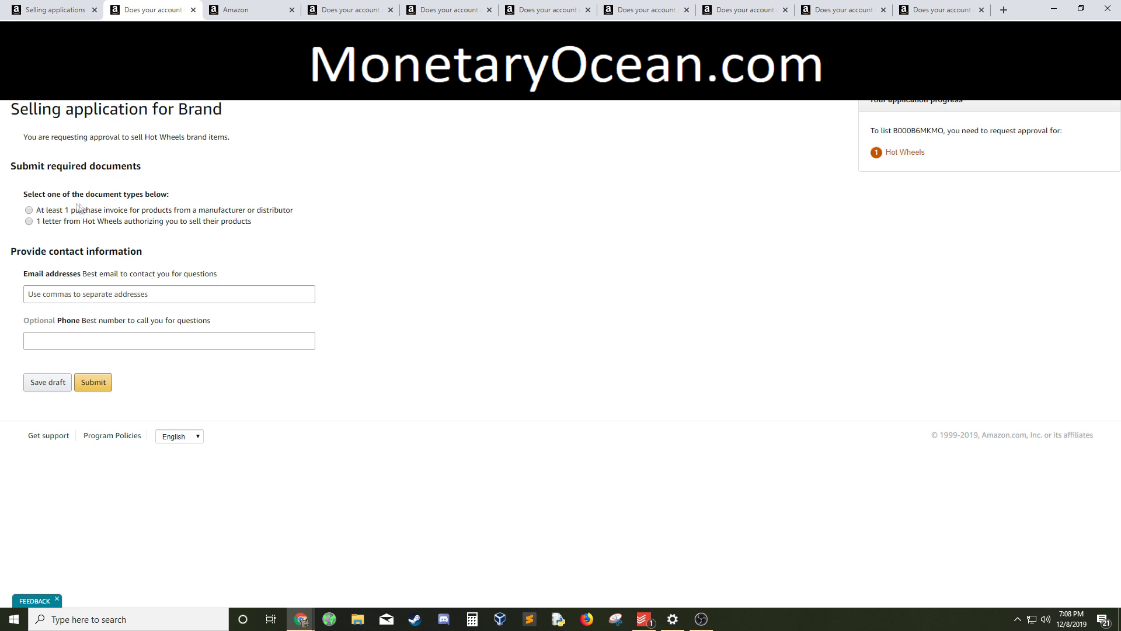
left_click(193, 10)
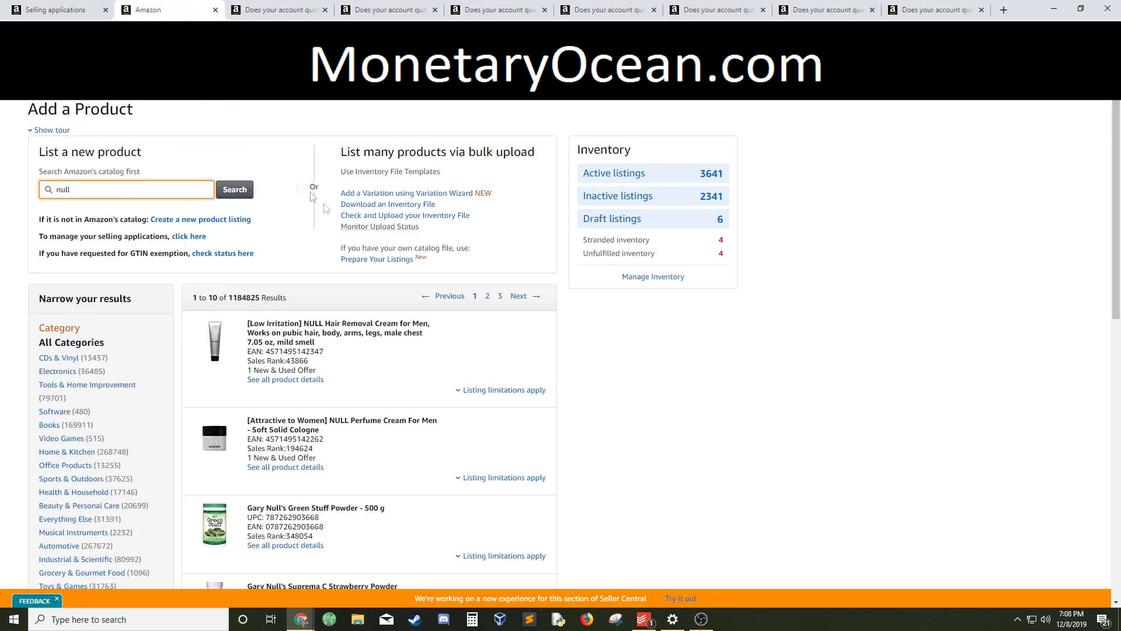
left_click(215, 10)
left_click(216, 10)
left_click(216, 10)
left_click(216, 10)
left_click(216, 10)
left_click(215, 10)
left_click(216, 10)
left_click(215, 10)
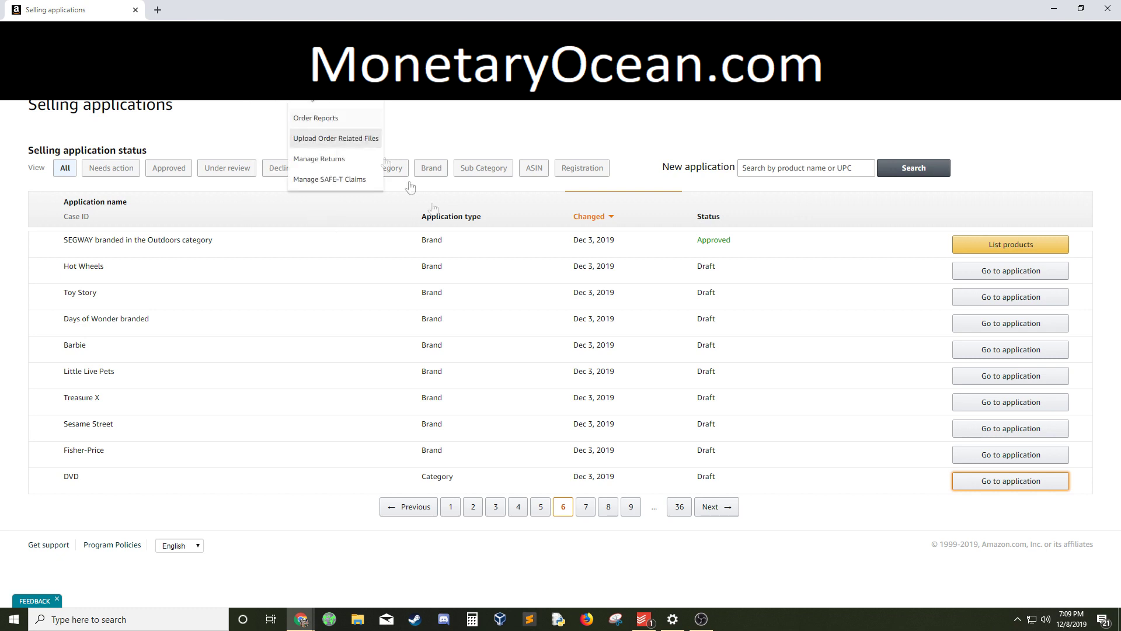
Step: On page 7 of the list, open the draft applications Baby Activity Gear, B07DD7ZJ6X, Thames & Kosmos and Watches category in separate browser tabs
left_click(586, 508)
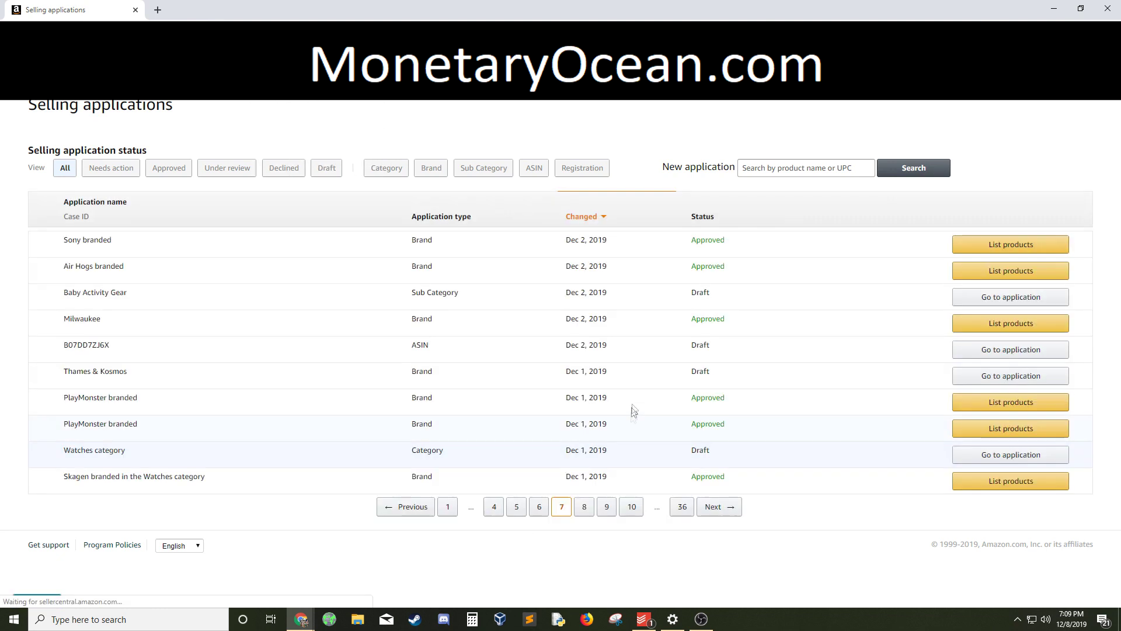
middle_click(992, 297)
middle_click(990, 351)
middle_click(988, 377)
middle_click(993, 455)
Step: On page 8 of the list, open the draft applications LEGO, Hatchimals, VTech, VGAzer, McFarlane Toys, B078Z4KFDR and Medical Supplies and Equipment in separate browser tabs
left_click(584, 506)
middle_click(980, 244)
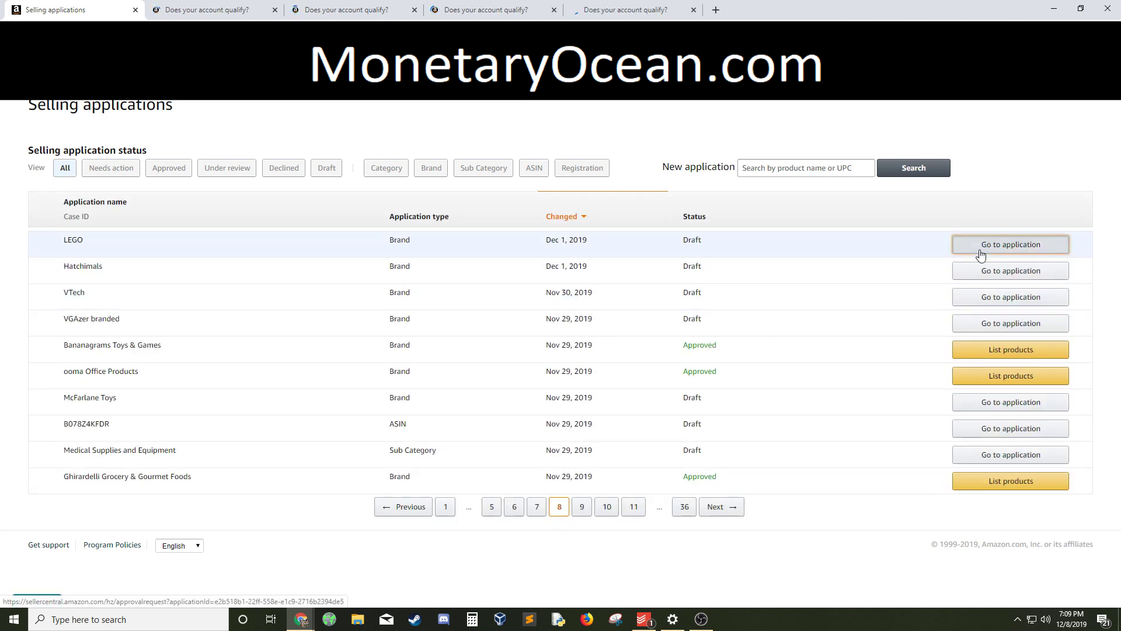
middle_click(981, 271)
middle_click(983, 299)
middle_click(992, 323)
middle_click(993, 402)
middle_click(992, 429)
middle_click(992, 459)
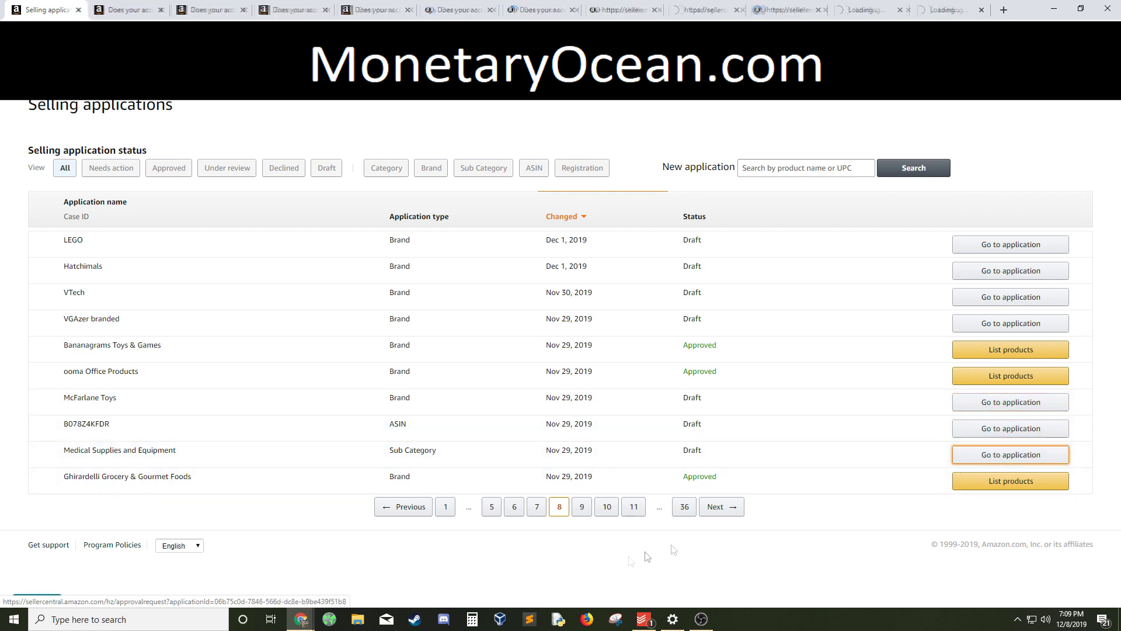
Step: On page 9 of the list, open the draft applications Starbucks, Baby Topicals, Baby Food, Yankee Candle and Hugo Boss in separate browser tabs
left_click(581, 506)
middle_click(980, 249)
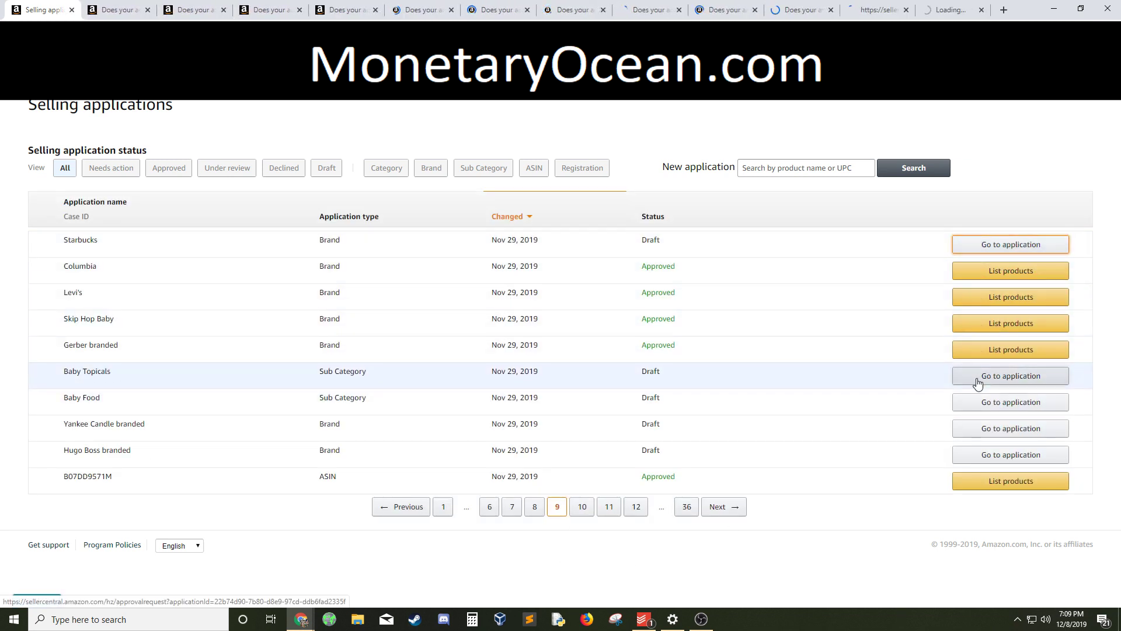
middle_click(978, 378)
middle_click(981, 402)
middle_click(972, 430)
middle_click(981, 455)
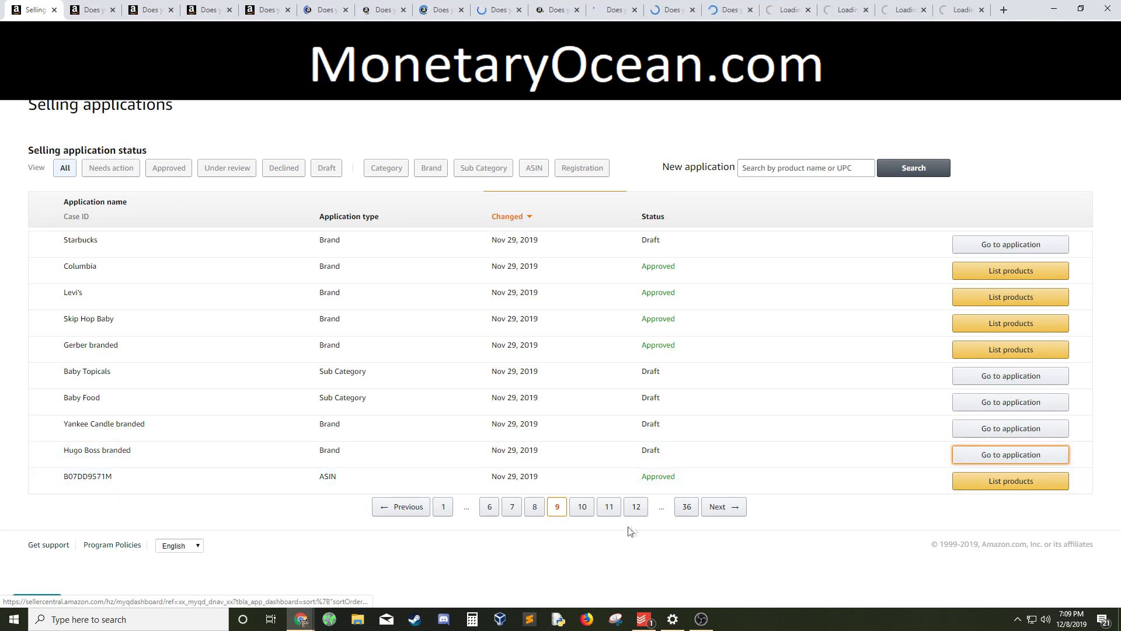
Step: On page 10 of the list, open the draft applications Crayola, Roku, Instant Pot, Kano and Marvel in separate browser tabs
left_click(583, 507)
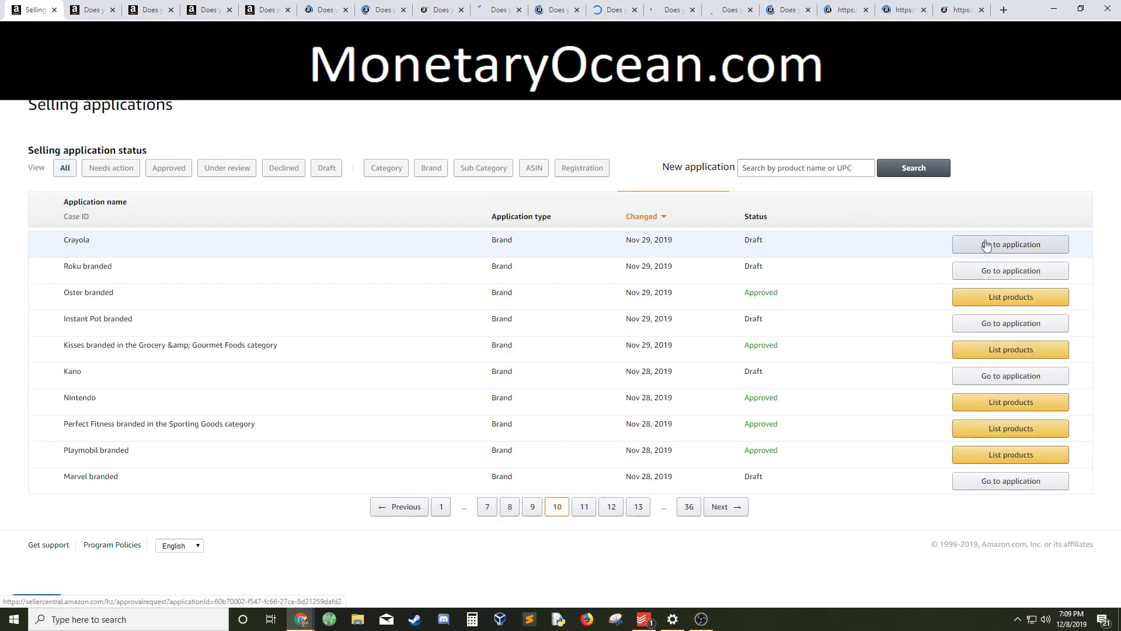
middle_click(964, 244)
middle_click(987, 271)
middle_click(1004, 323)
middle_click(1004, 377)
middle_click(1006, 485)
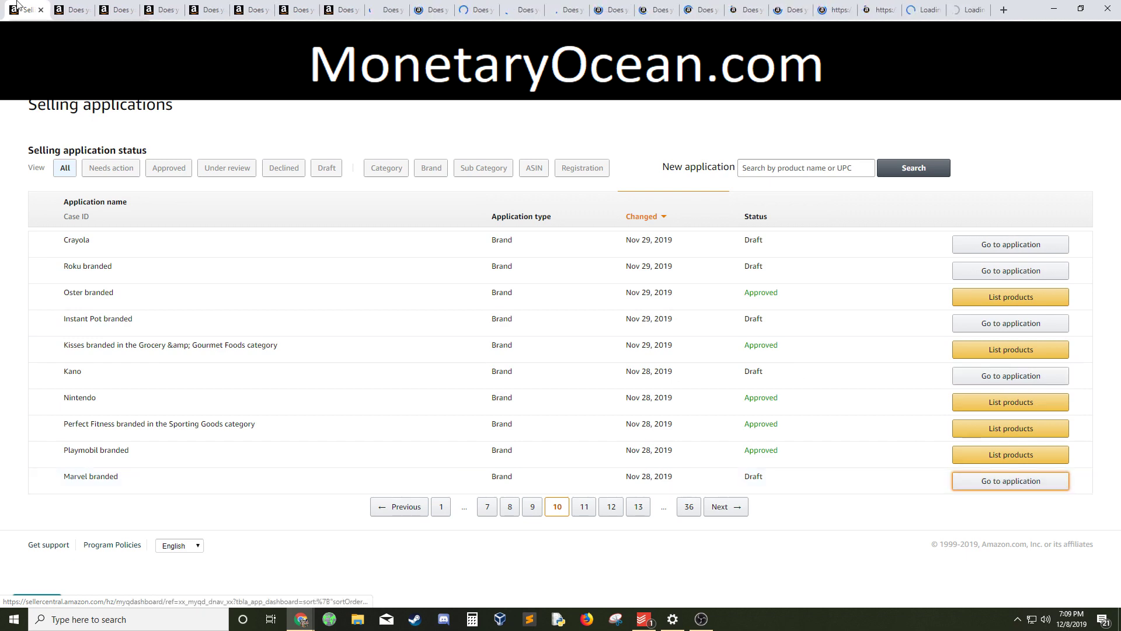
Step: Close all the opened draft application tabs one by one and go back to page 1 of the selling applications list
left_click(78, 10)
left_click(86, 10)
left_click(85, 11)
left_click(86, 11)
left_click(86, 10)
left_click(86, 11)
left_click(86, 11)
left_click(86, 11)
left_click(86, 11)
left_click(86, 11)
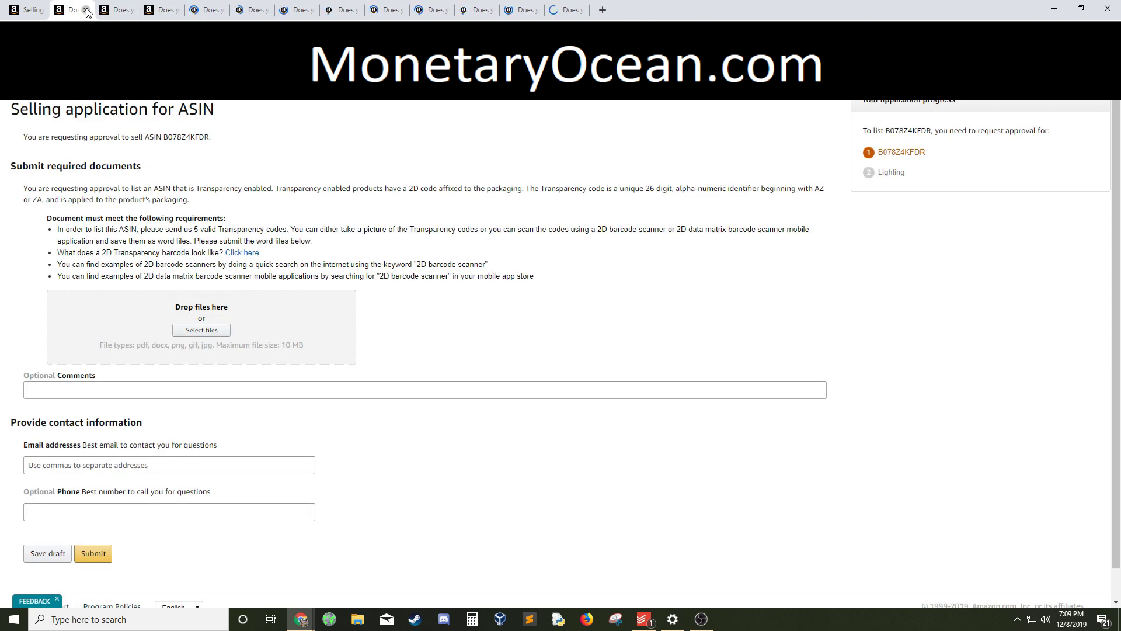
left_click(86, 11)
left_click(86, 11)
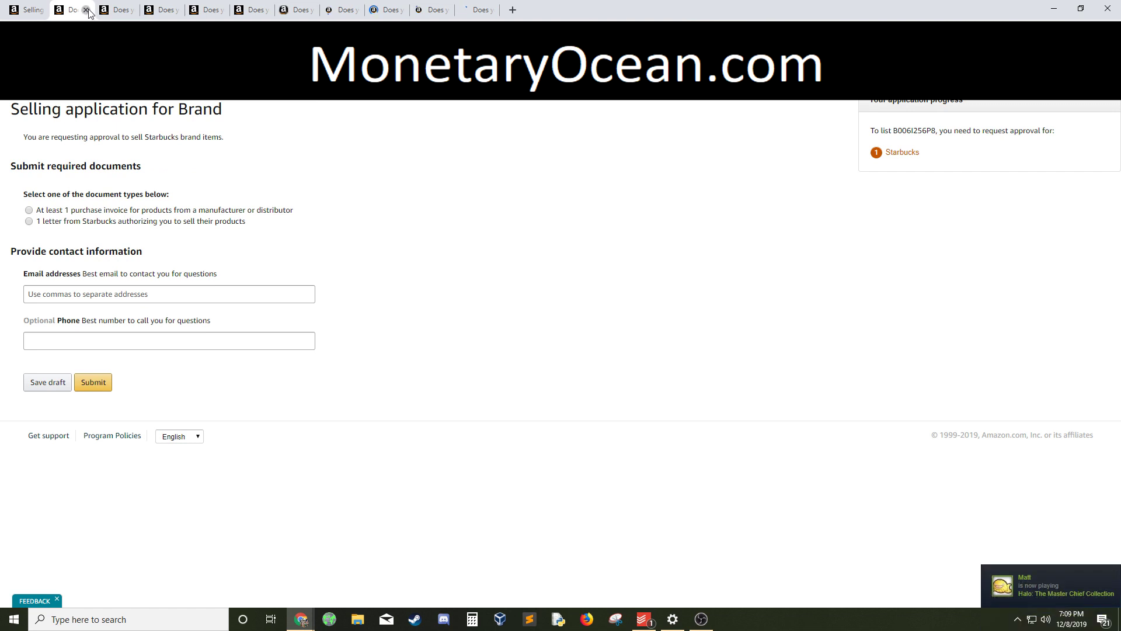
left_click(86, 11)
left_click(86, 11)
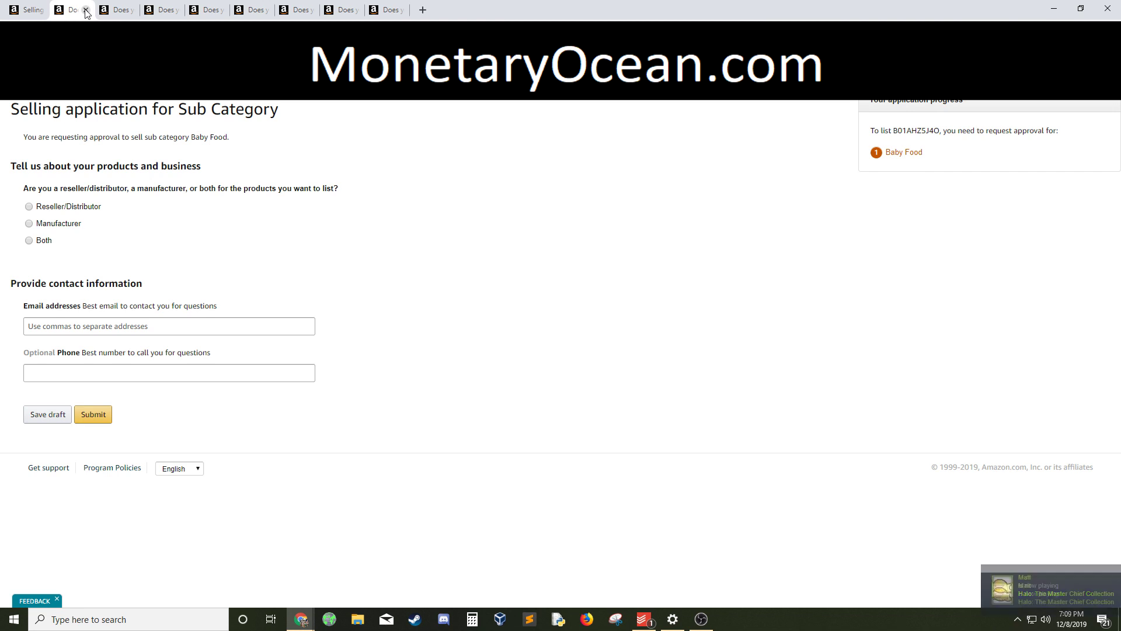
left_click(86, 10)
left_click(86, 11)
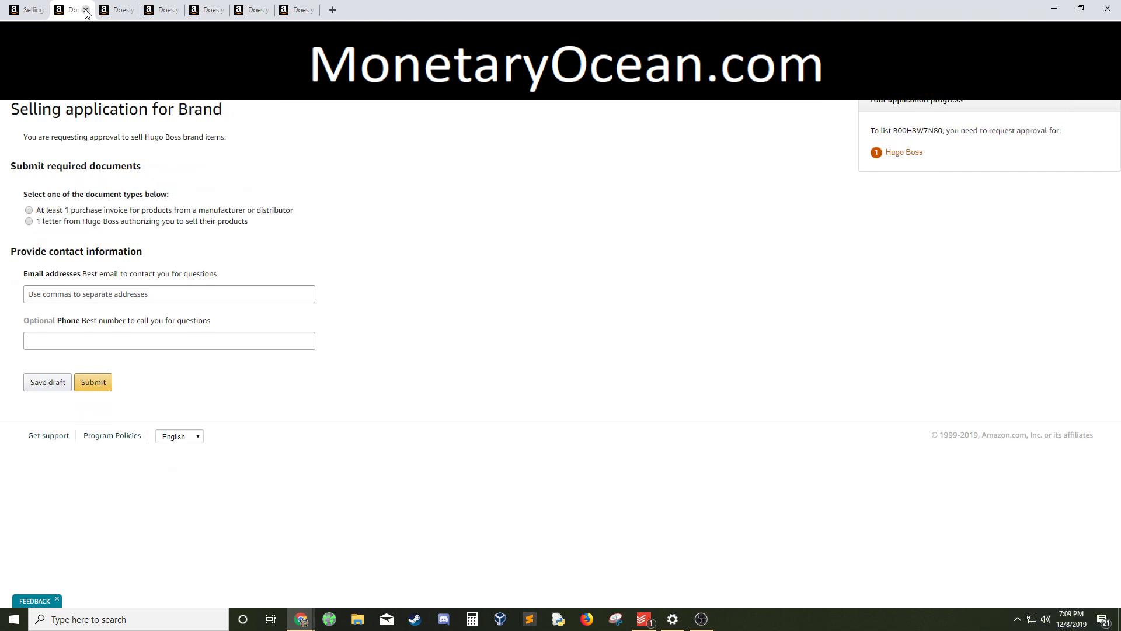
left_click(86, 11)
left_click(86, 10)
left_click(86, 10)
left_click(86, 11)
left_click(86, 10)
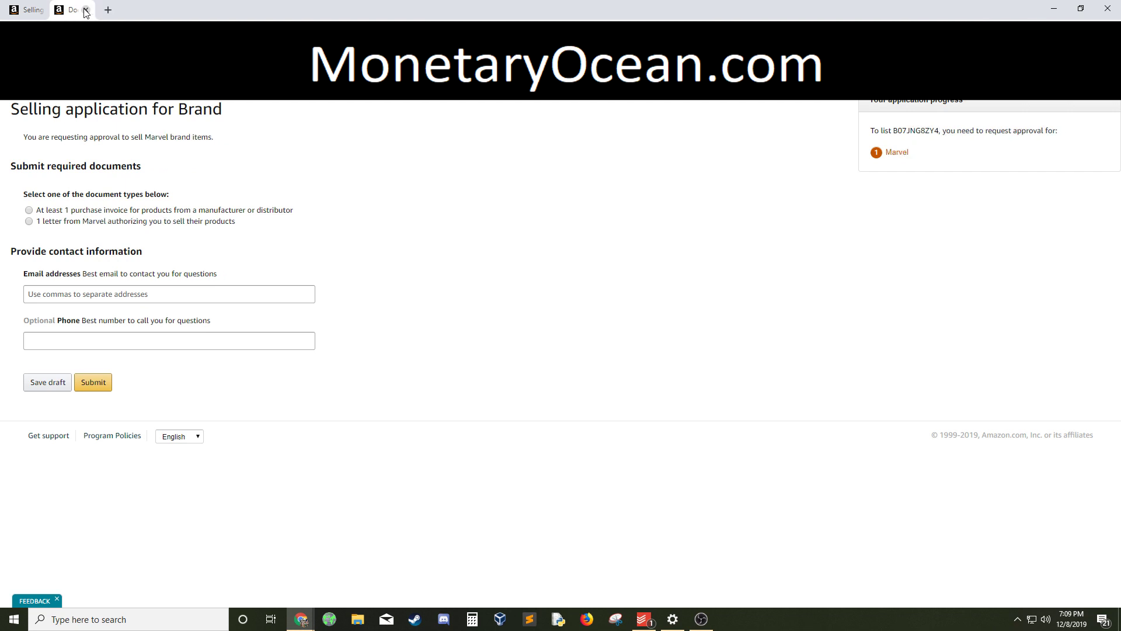
left_click(86, 10)
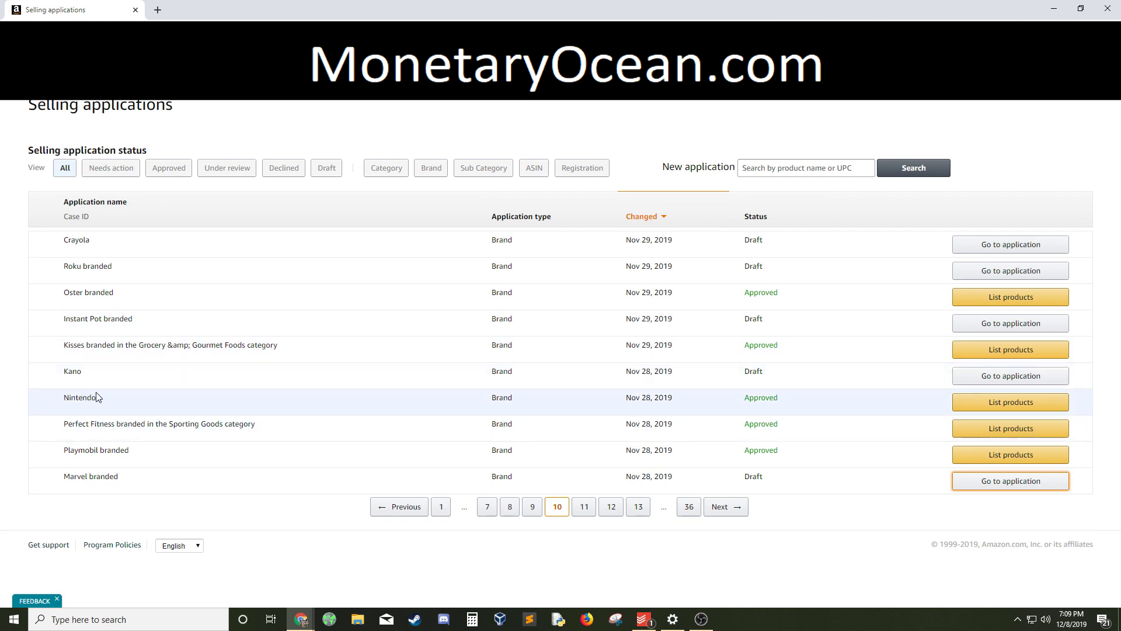
left_click(442, 507)
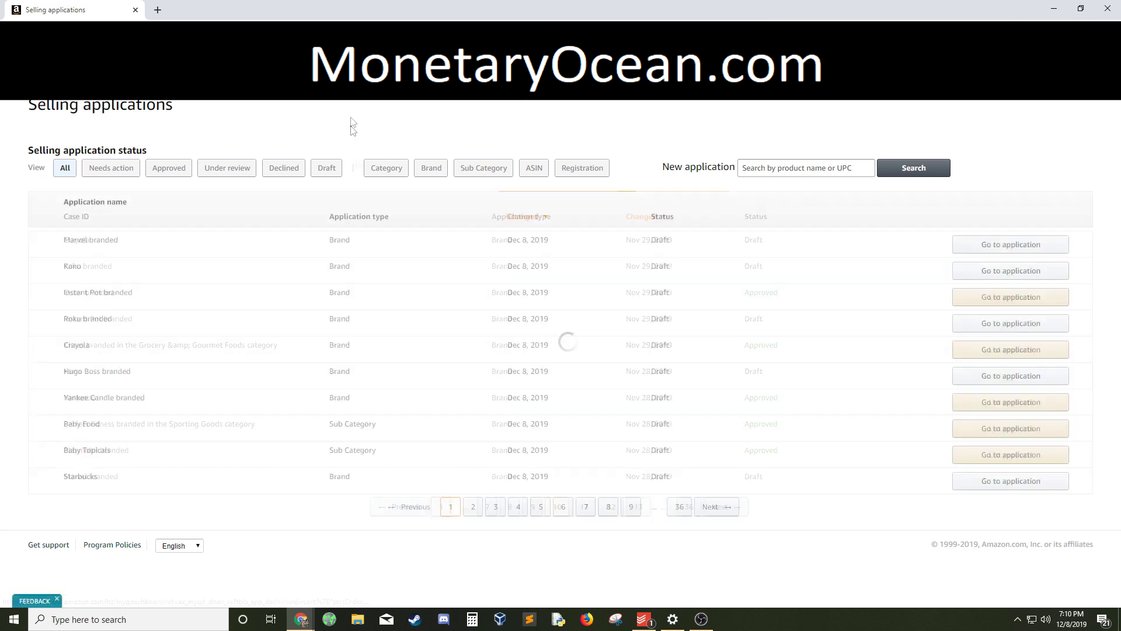